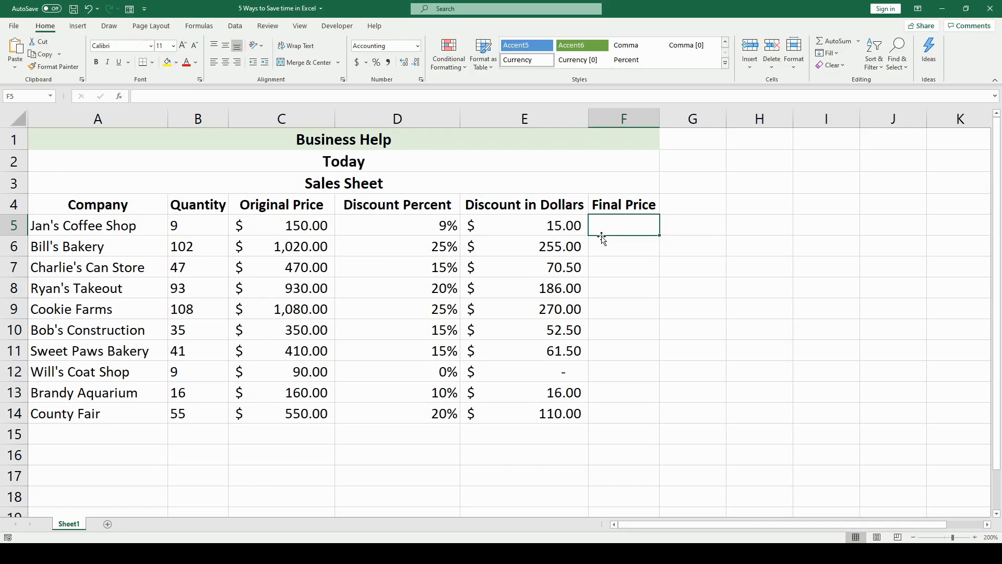
- Enter =C5-E5 in F5 so the first Final Price shows $135.00
text(==)
key(BackSpace)
click(326, 226)
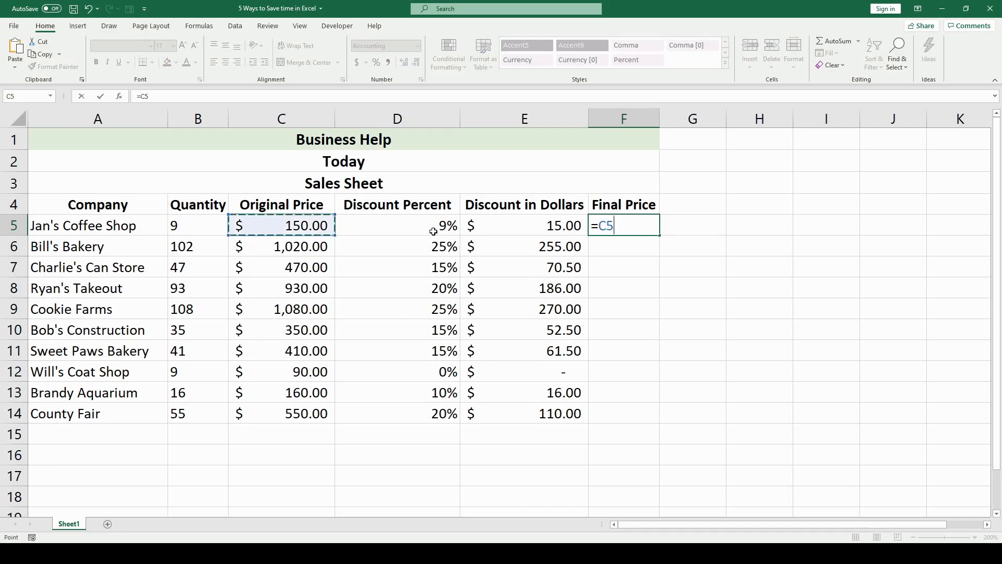
text(-)
click(577, 230)
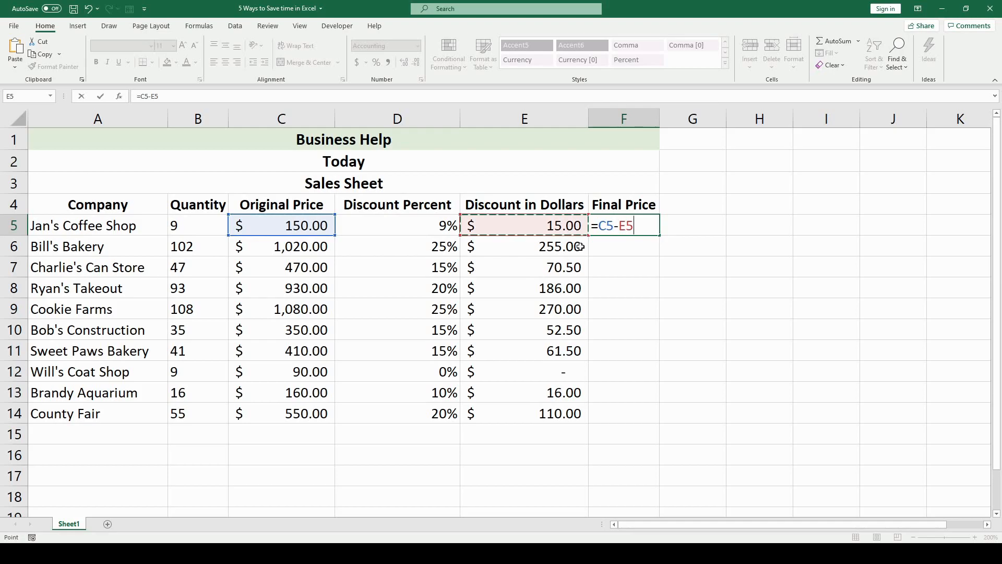
key(Return)
- Enter =C6-E6 in F6 and fill the Final Price formula down to F14
text(-=)
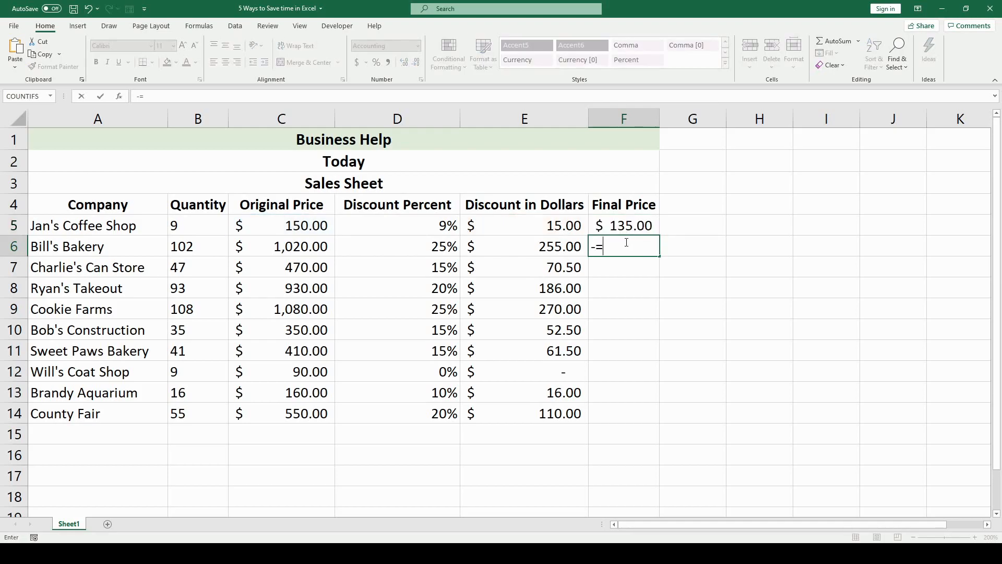
key(BackSpace)
key(BackSpace)
text(=)
click(232, 245)
text(-)
click(569, 245)
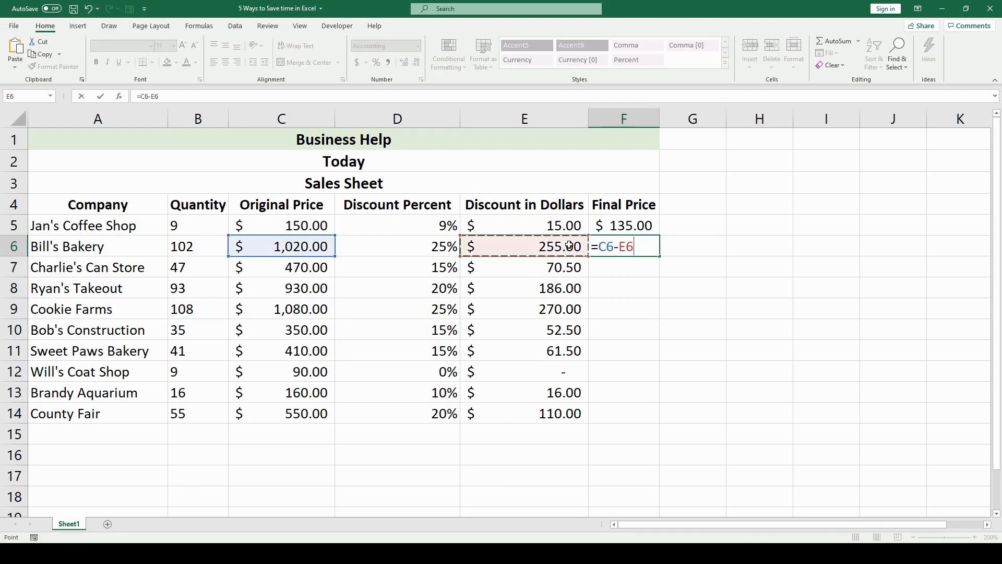
key(ctrl+Return)
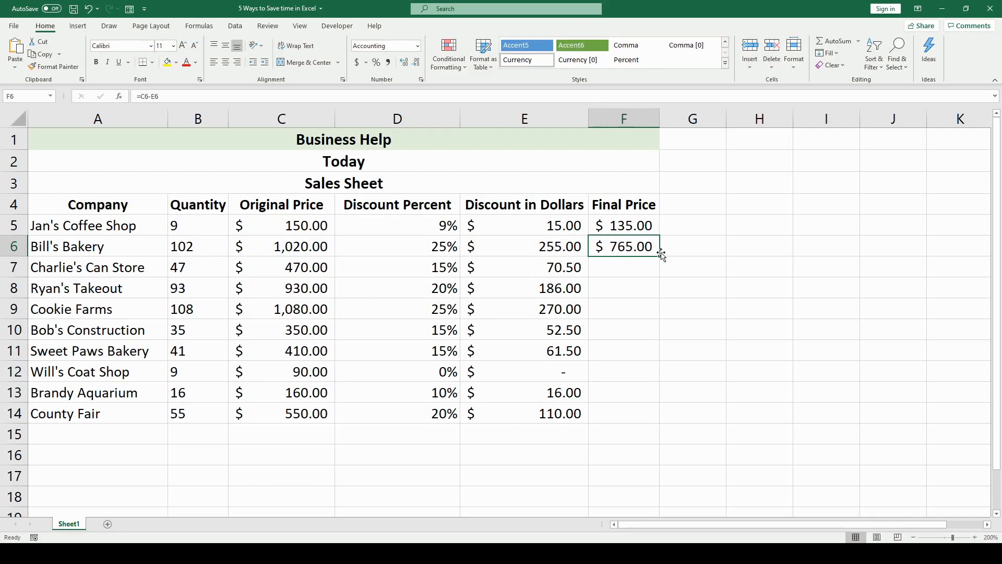
drag(661, 253, 657, 421)
- Finish the Final Price fill and select company names and quantities in A5:B14
click(875, 301)
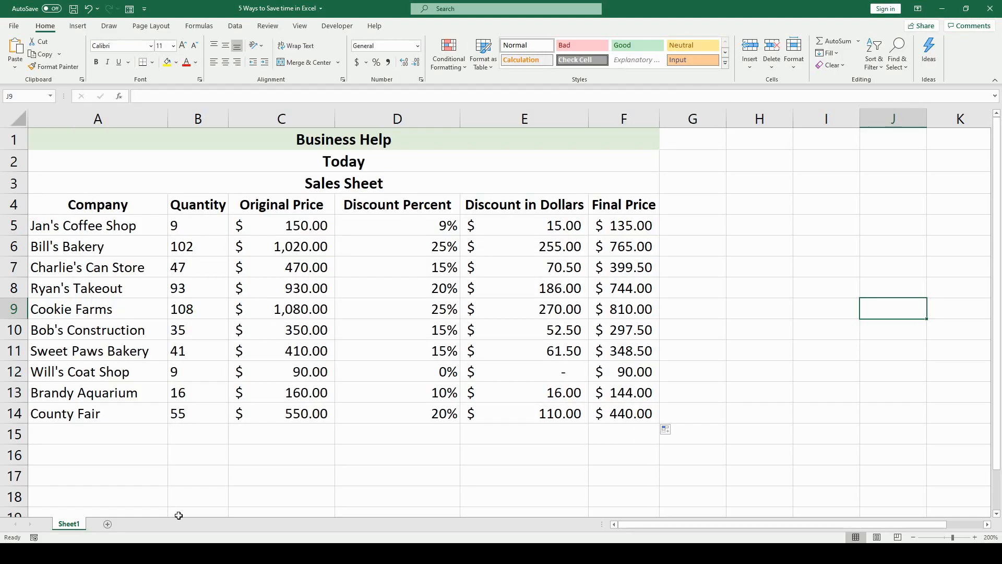
click(67, 216)
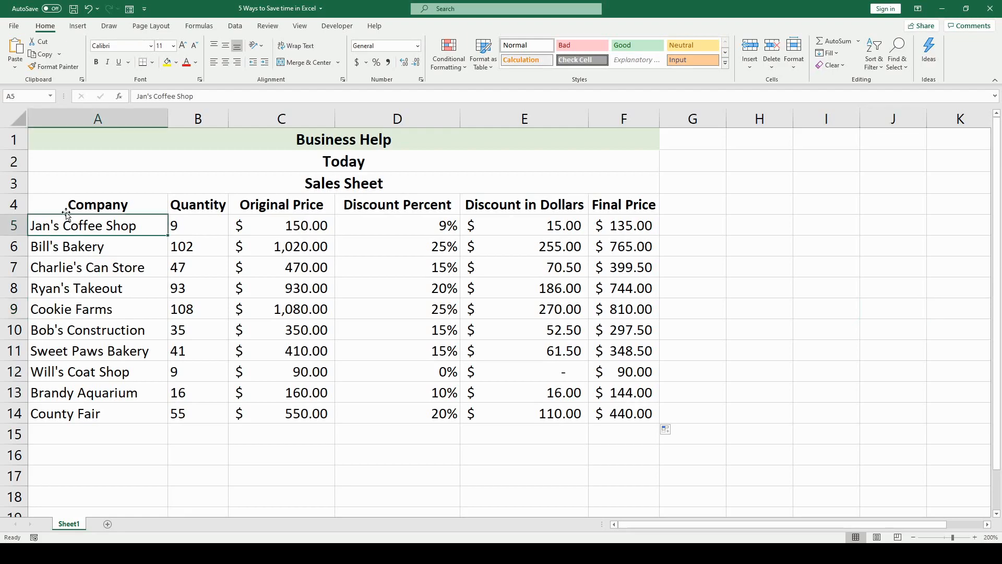
drag(67, 216, 197, 417)
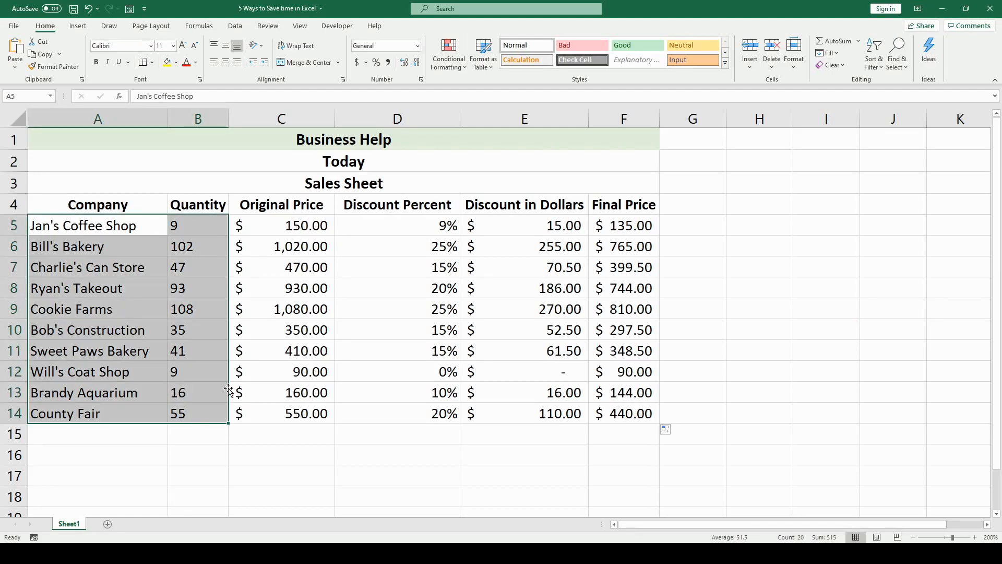
click(82, 27)
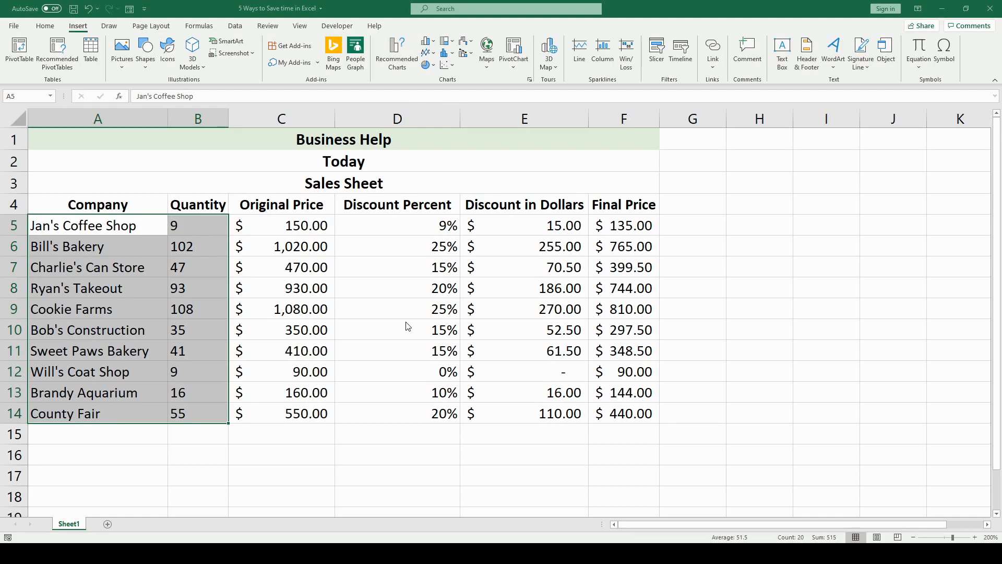
- Insert a column chart of quantity by company and retitle it 'Sales Quanity'
key(alt+F1)
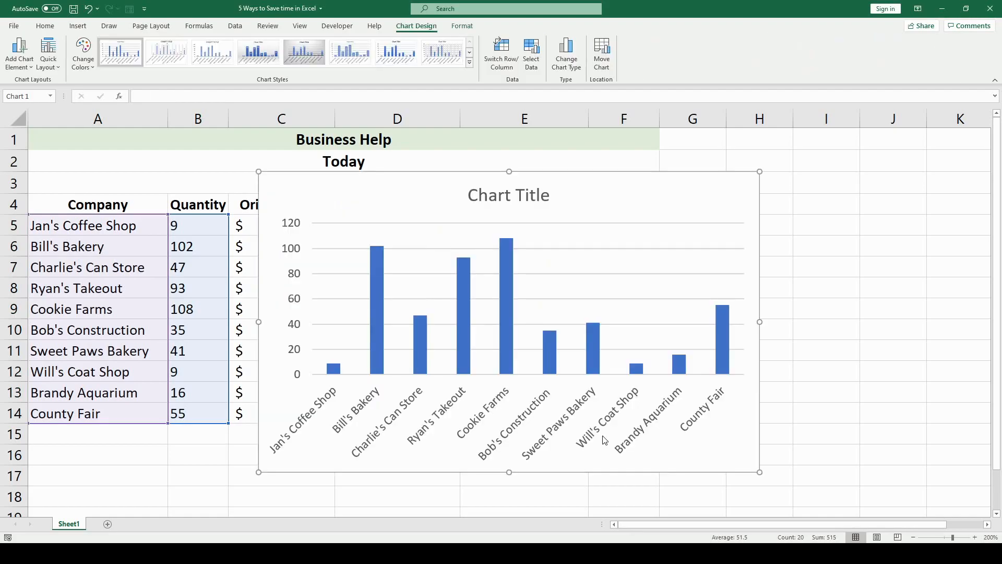
click(523, 192)
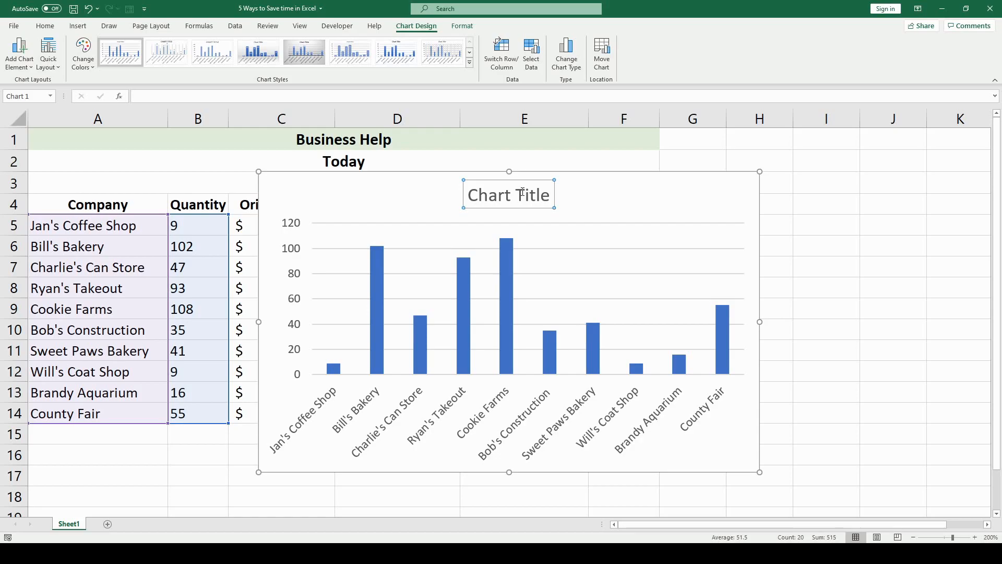
key(ctrl+1)
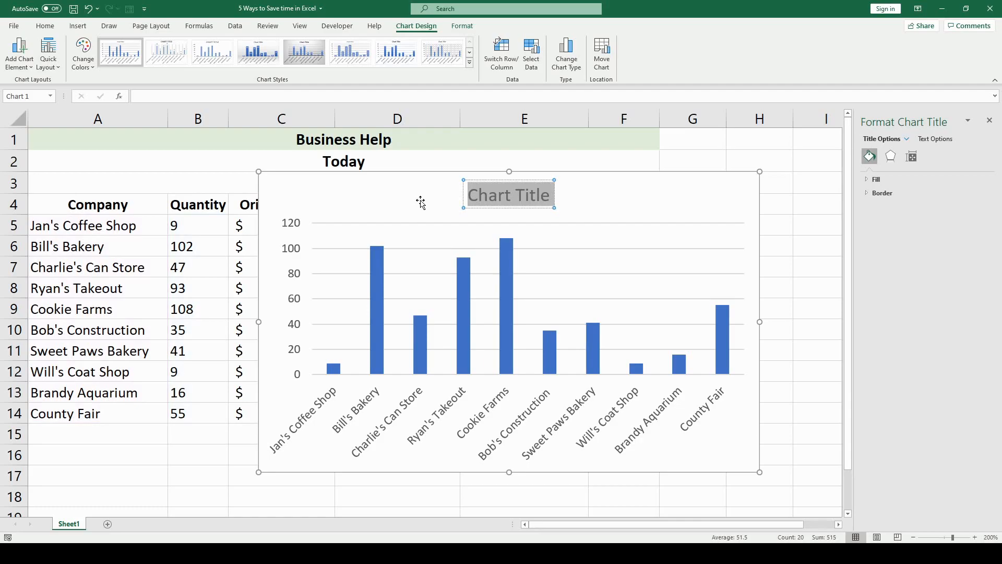
text(Sales Quani)
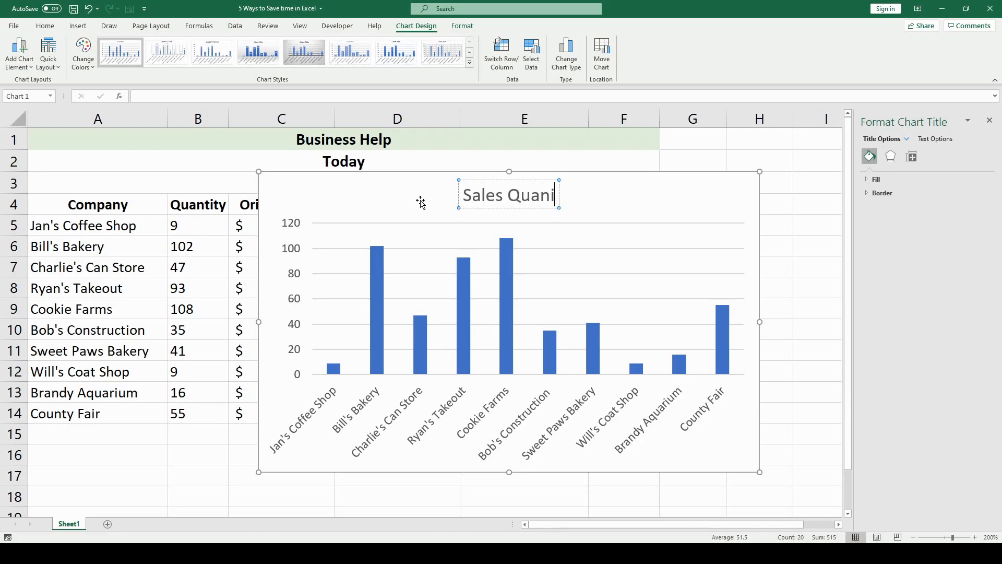
text(ty)
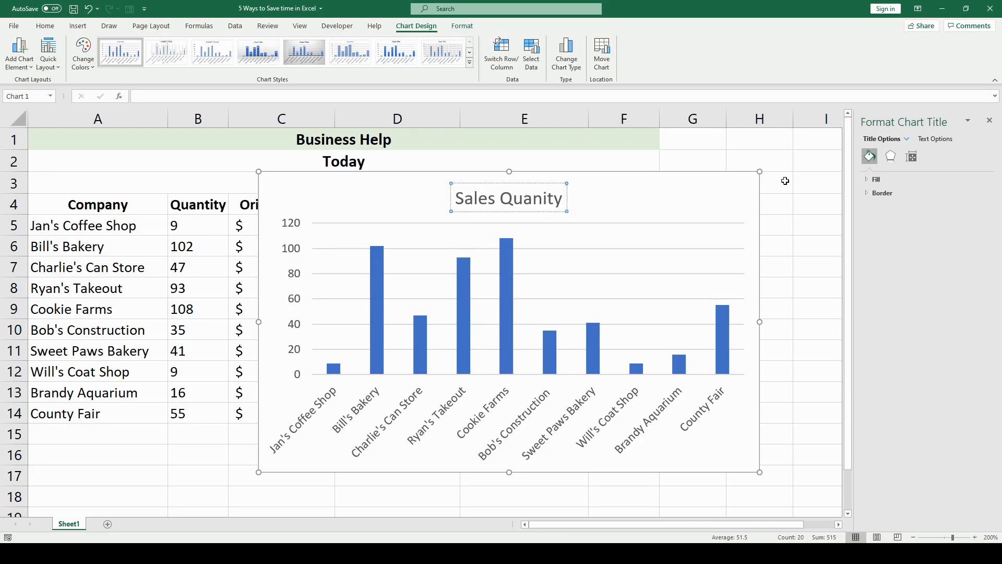
- Leave the chart title and select the full sales range A4:F14 for table styling
click(695, 184)
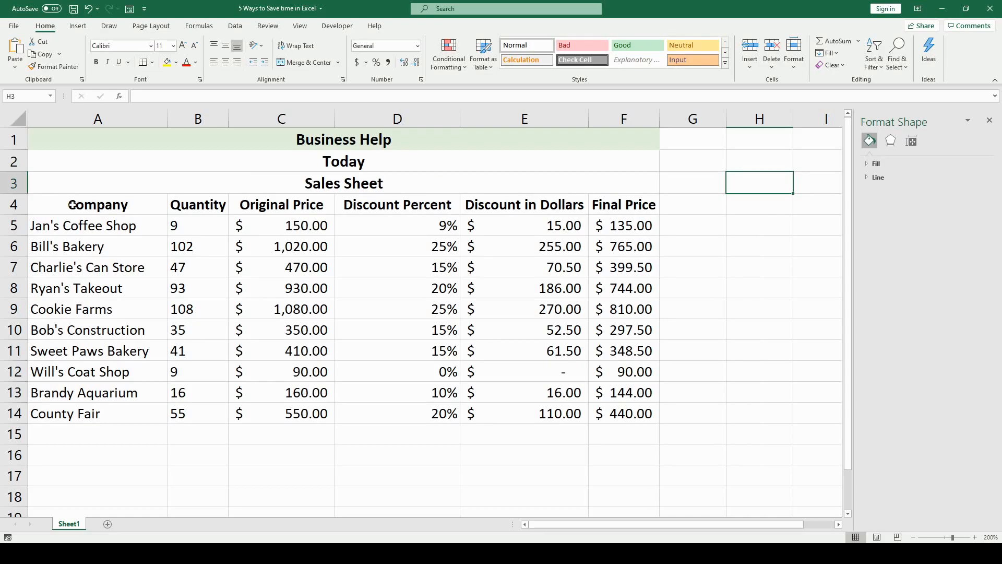
drag(73, 205, 659, 418)
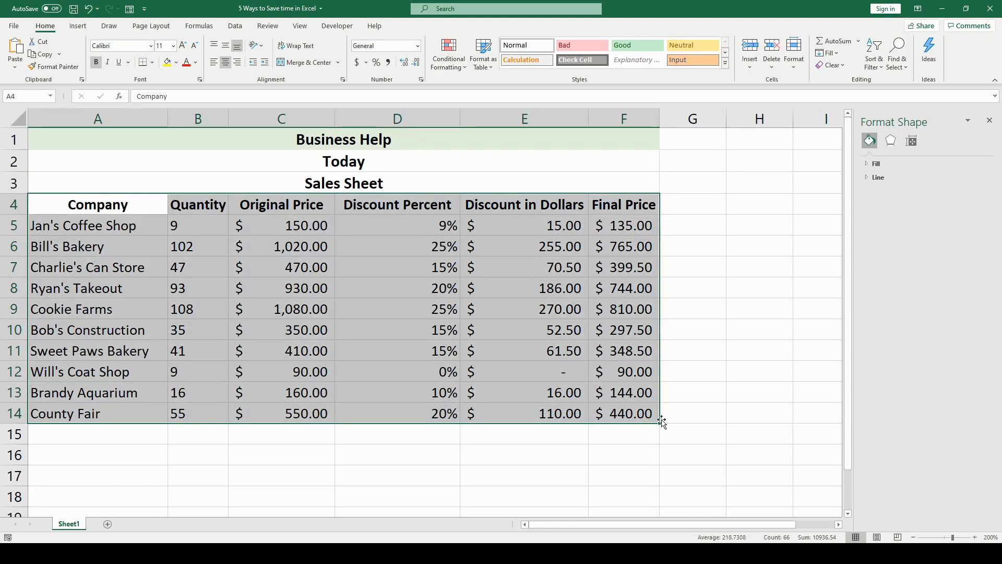
click(484, 53)
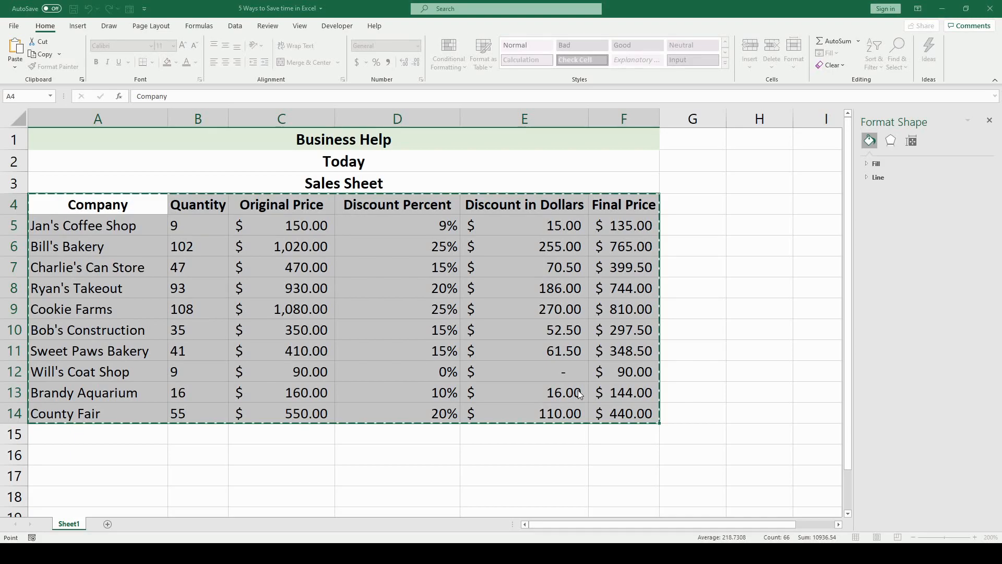
- Convert A4:F14 into a table and sort it by Quantity, smallest to largest
key(Return)
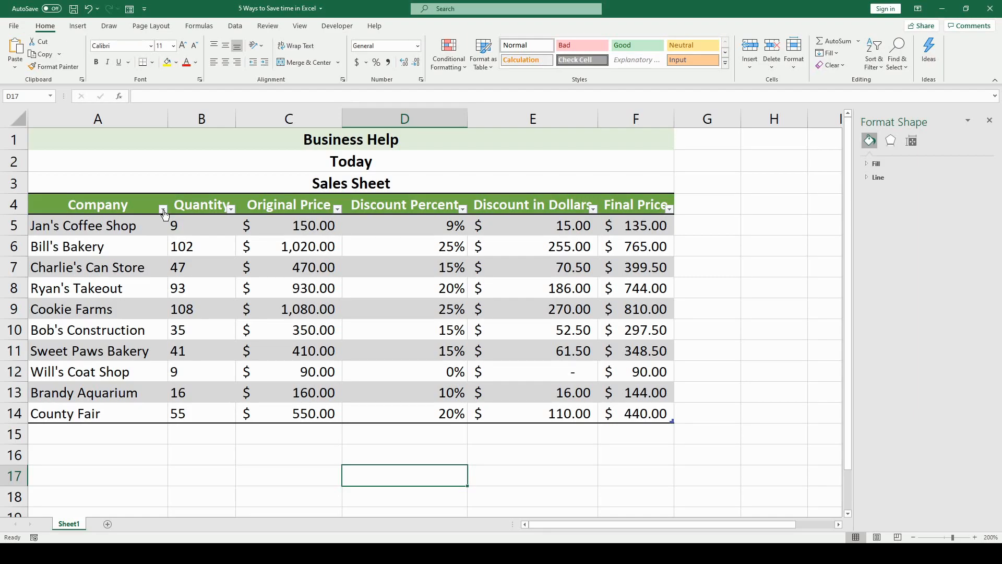
click(205, 223)
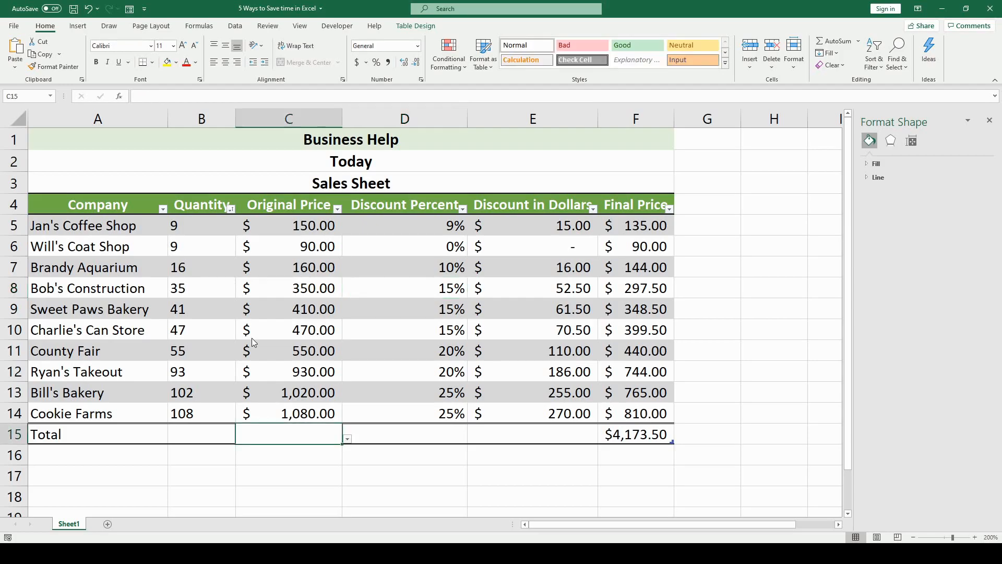
- Count Original Price entries in the Total row, select A5:B13, and copy A1's formatting
click(315, 319)
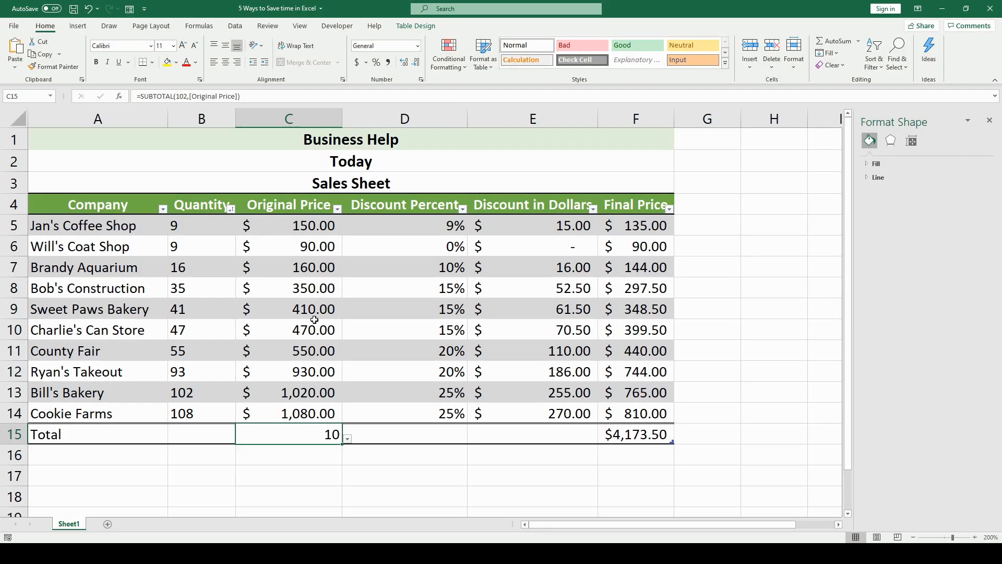
drag(78, 226, 217, 413)
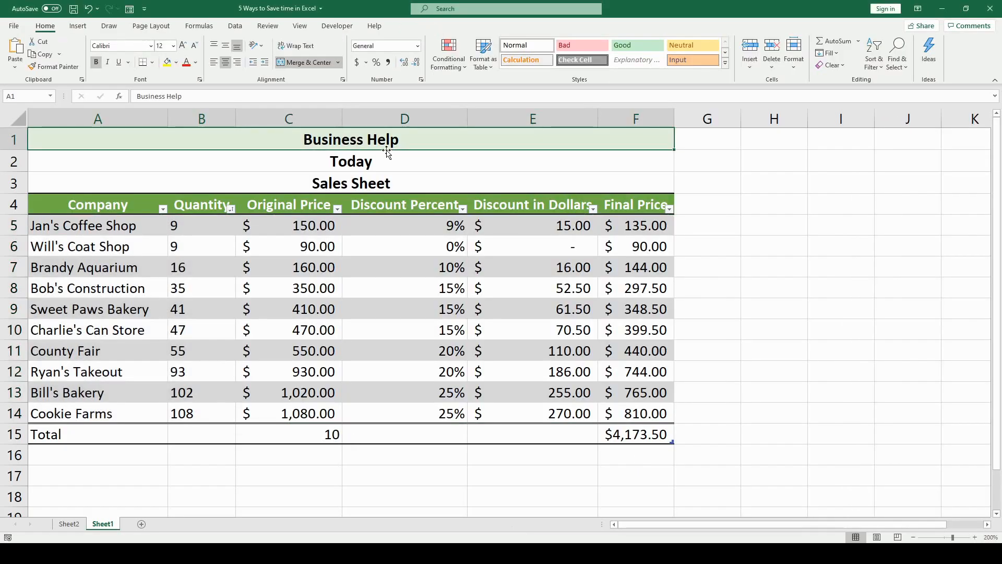
click(54, 67)
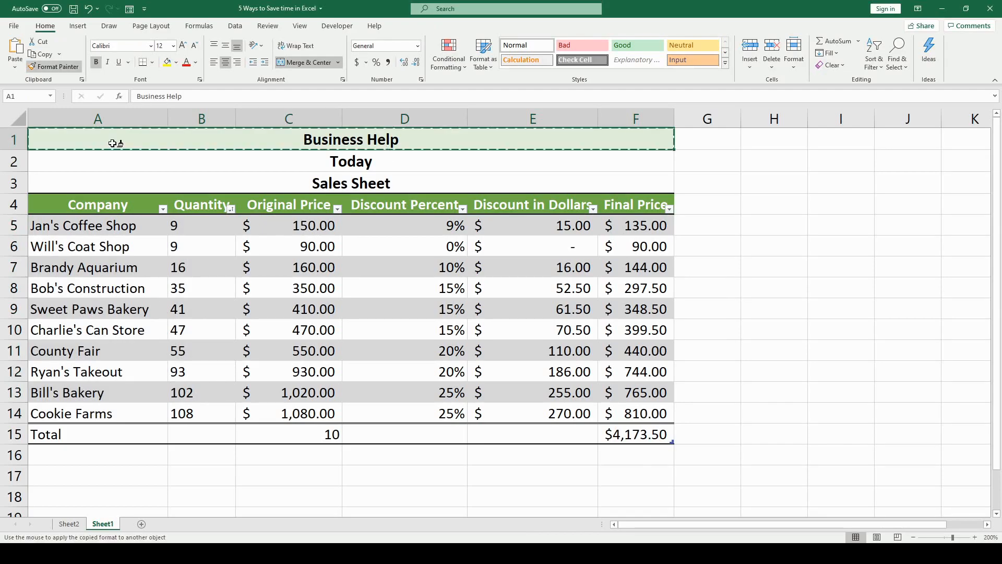